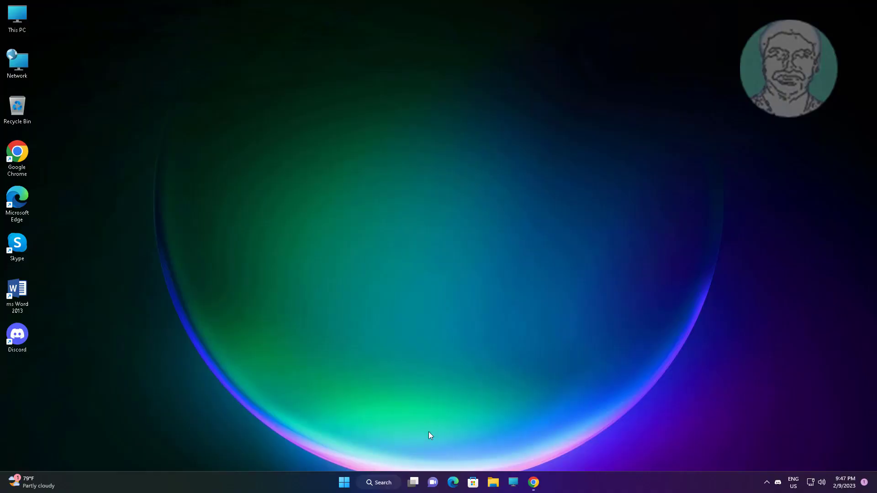
# Open the AppData Local folder by running %localappdata% from the Run dialog
pyautogui.rightClick(345, 482)
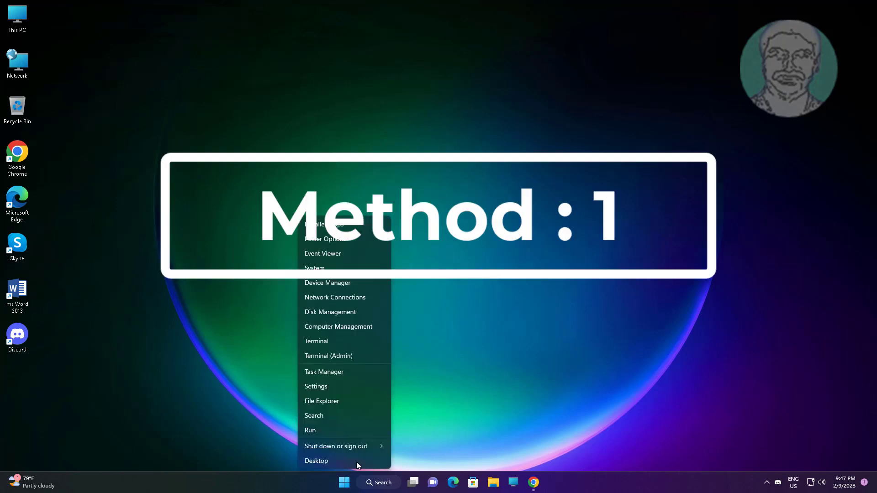
pyautogui.click(339, 430)
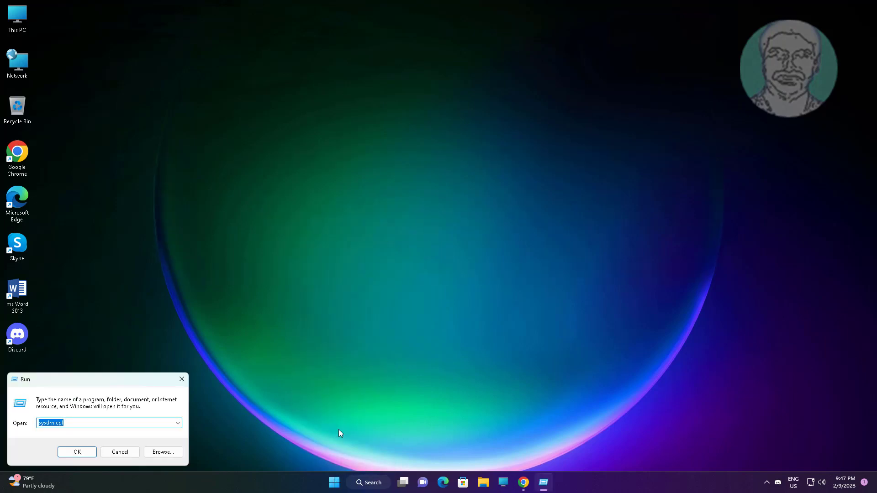
pyautogui.write('%localappdata')
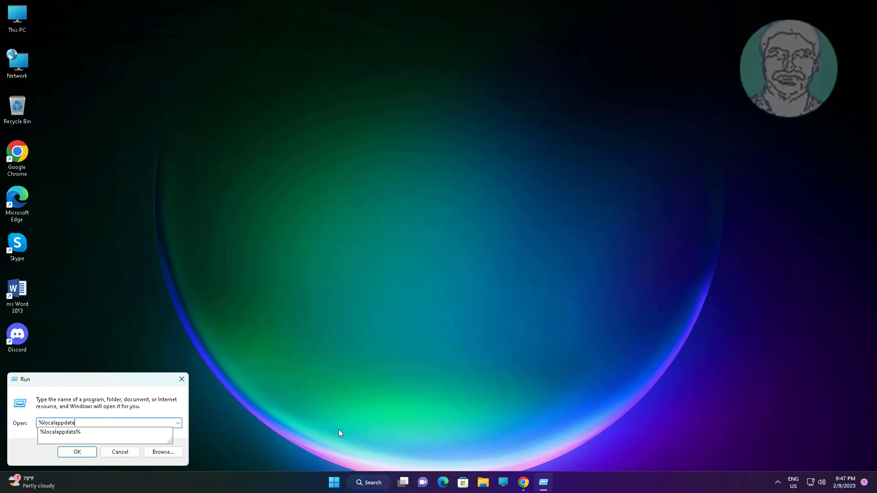
pyautogui.write('%')
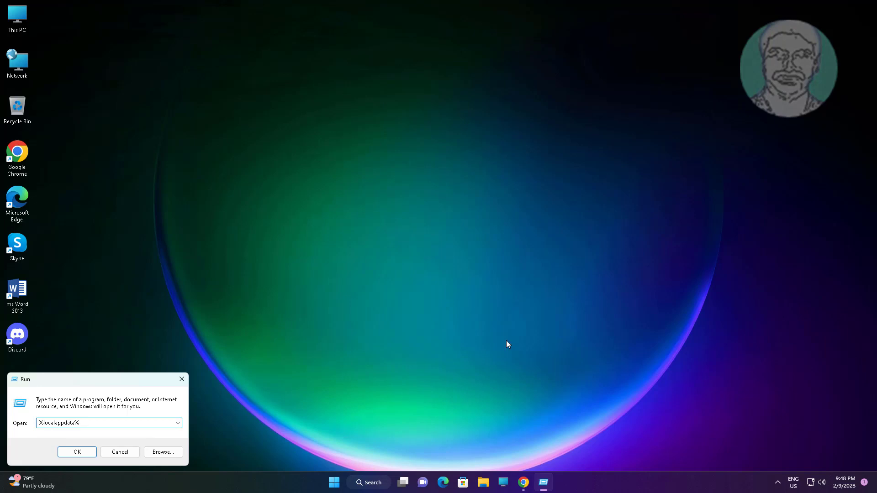
pyautogui.click(87, 454)
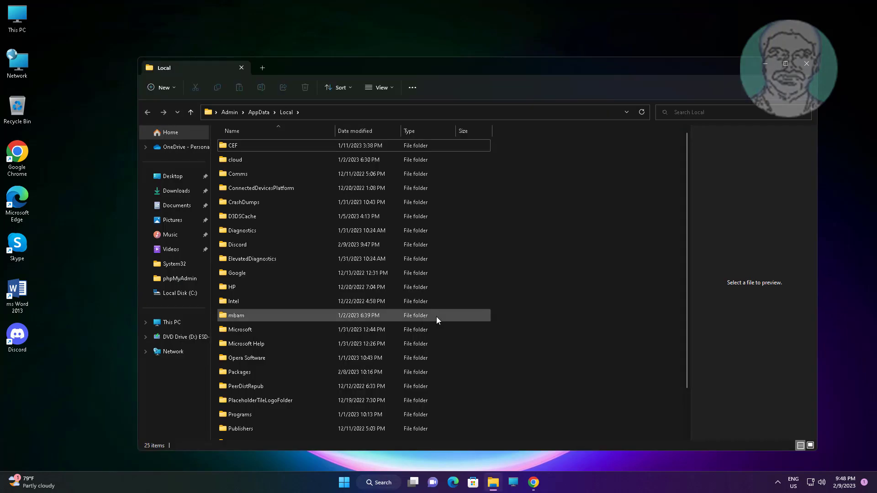
# Enable 'Show hidden files, folders, and drives' in Folder Options and apply it
pyautogui.click(411, 83)
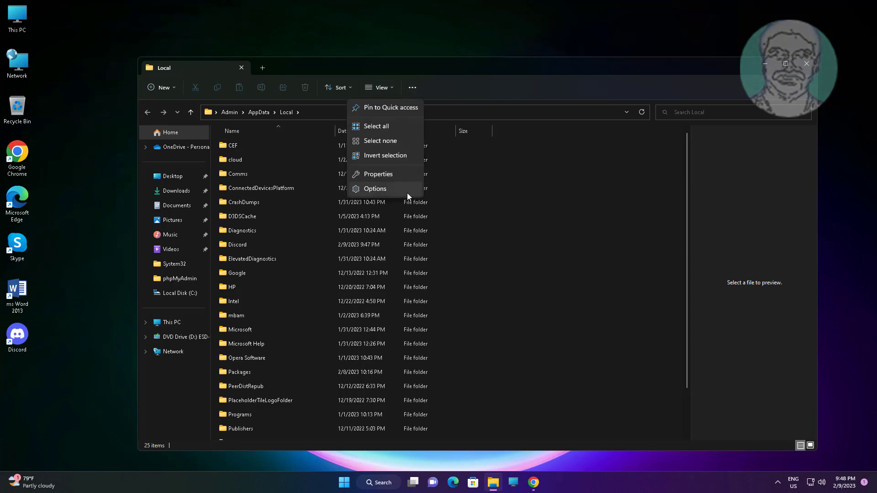
pyautogui.click(398, 187)
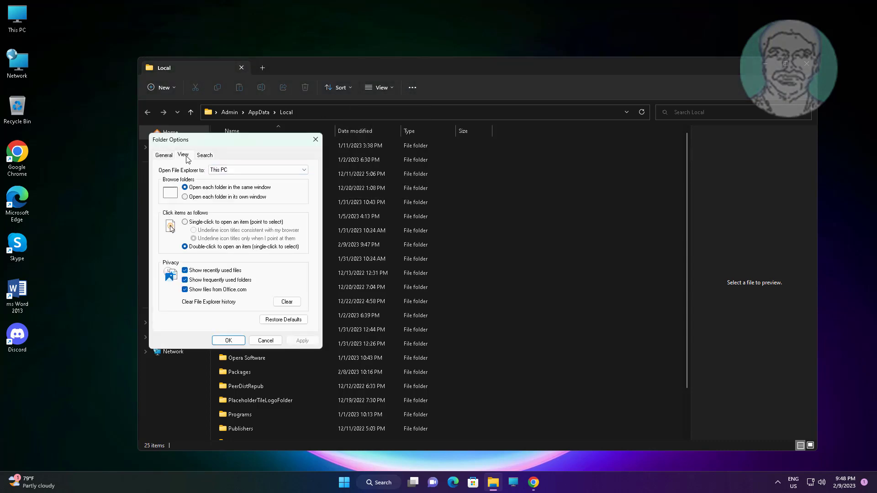
pyautogui.click(184, 156)
pyautogui.click(189, 282)
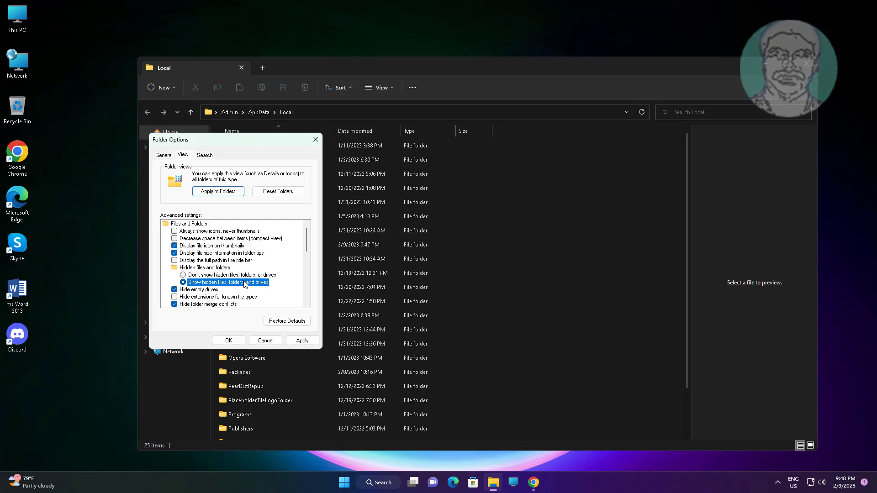
pyautogui.click(303, 341)
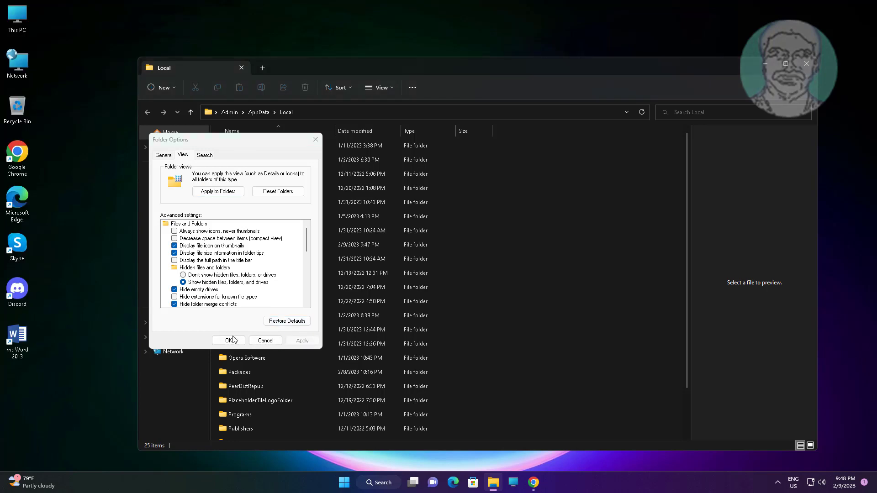
pyautogui.click(232, 340)
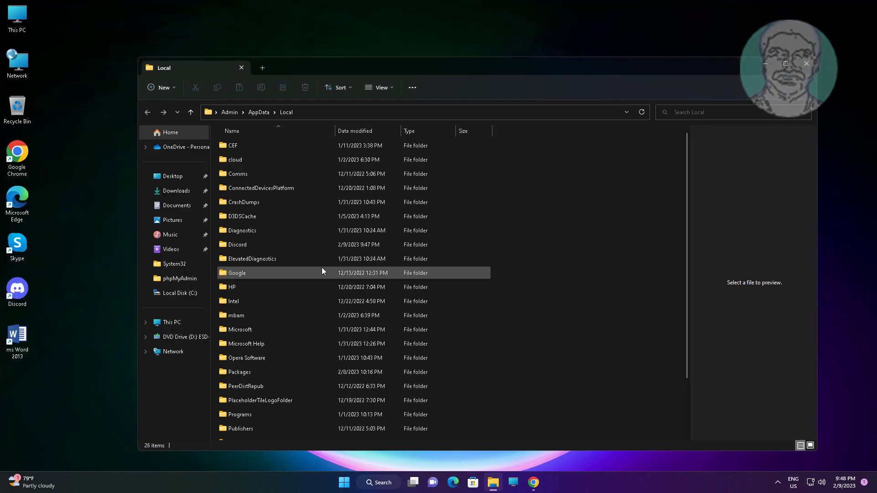
# Rename Update.exe in the Local Discord folder to oldUpdate.exe and close File Explorer
pyautogui.doubleClick(251, 245)
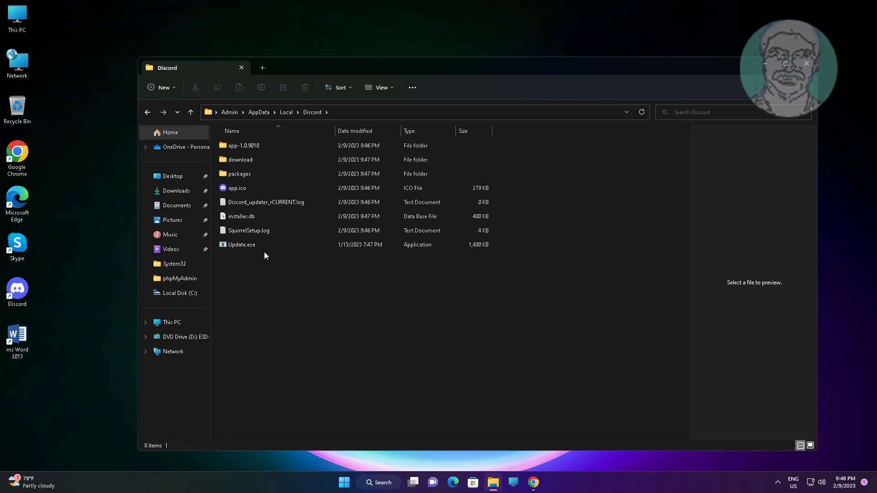
pyautogui.click(257, 248)
pyautogui.rightClick(269, 249)
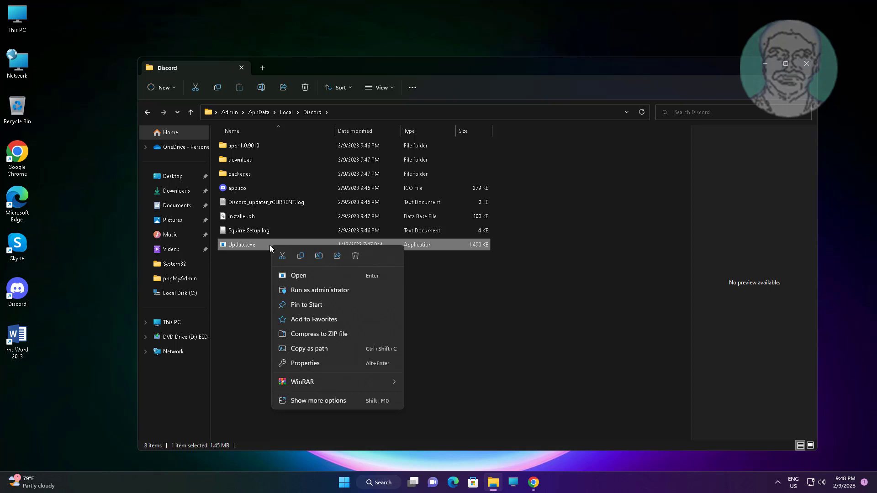
pyautogui.click(331, 403)
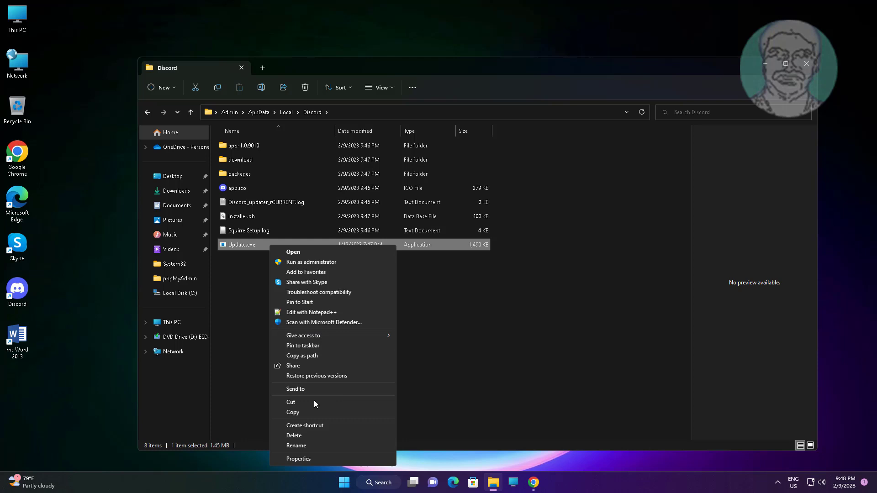
pyautogui.click(309, 446)
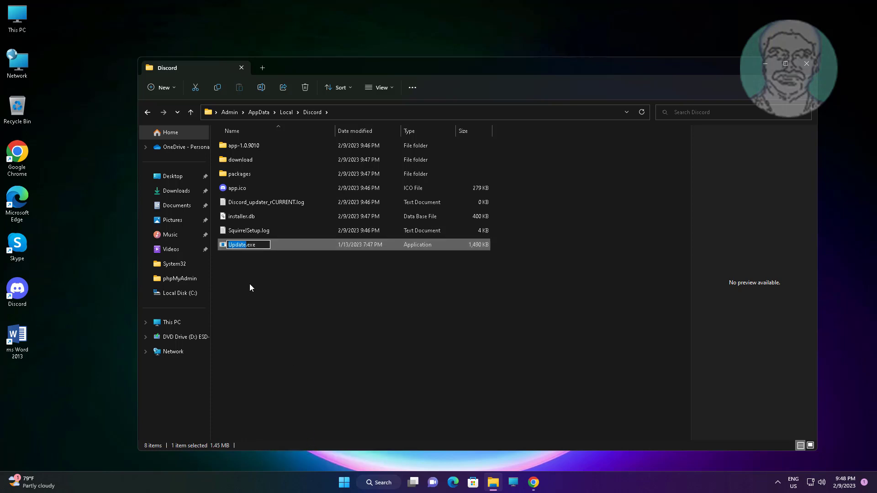
pyautogui.click(230, 246)
pyautogui.write('old')
pyautogui.click(348, 314)
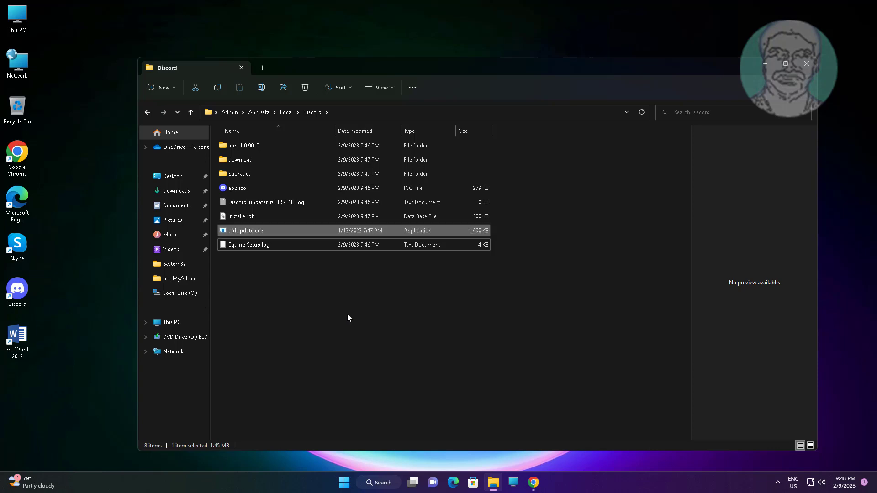
pyautogui.click(807, 67)
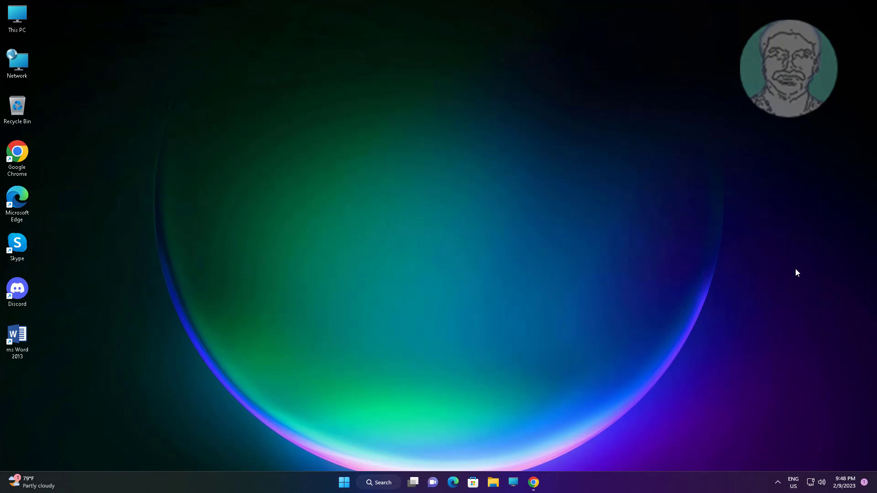
pyautogui.doubleClick(24, 296)
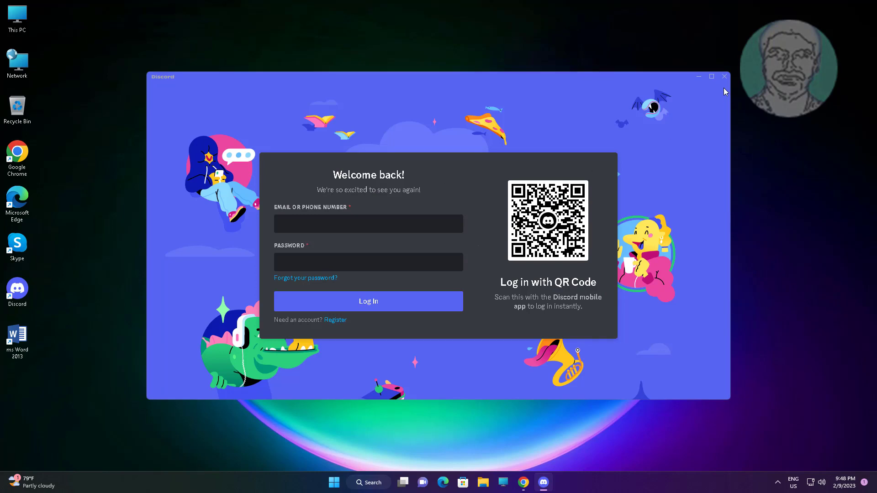
pyautogui.click(725, 76)
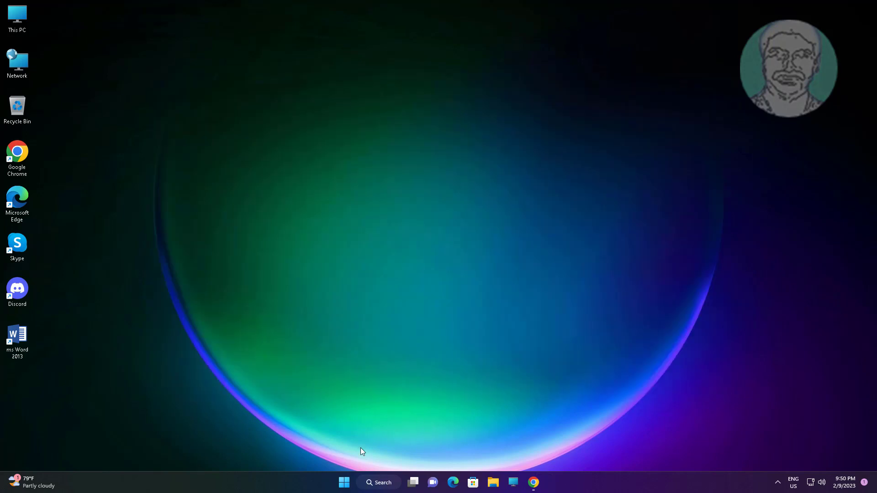
# Open Control Panel's Programs and Features list via Windows search
pyautogui.click(379, 484)
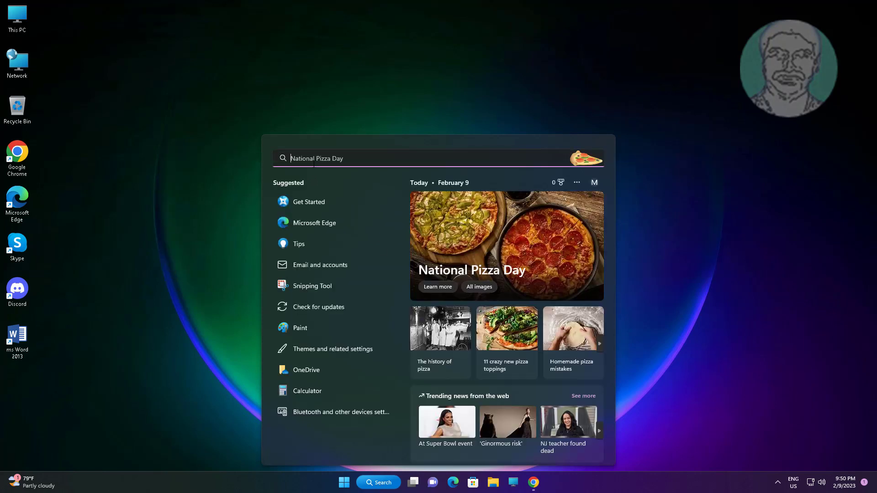
pyautogui.write('control ')
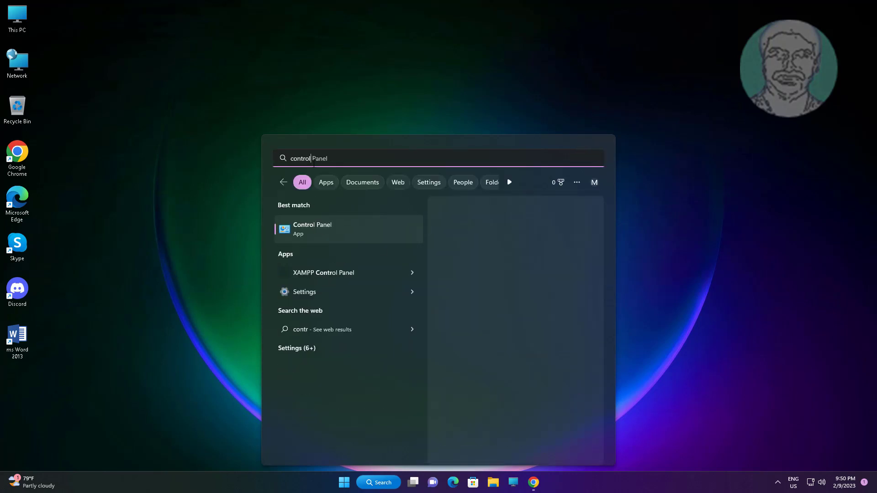
pyautogui.write('panel')
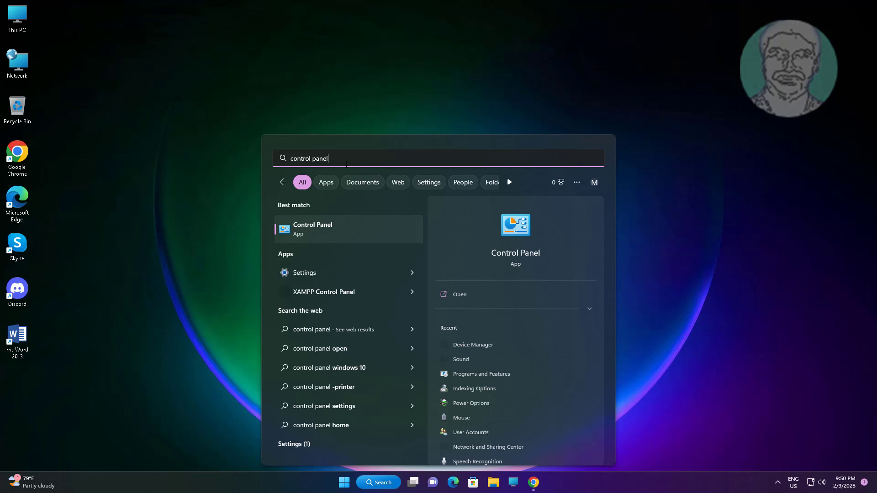
pyautogui.click(339, 234)
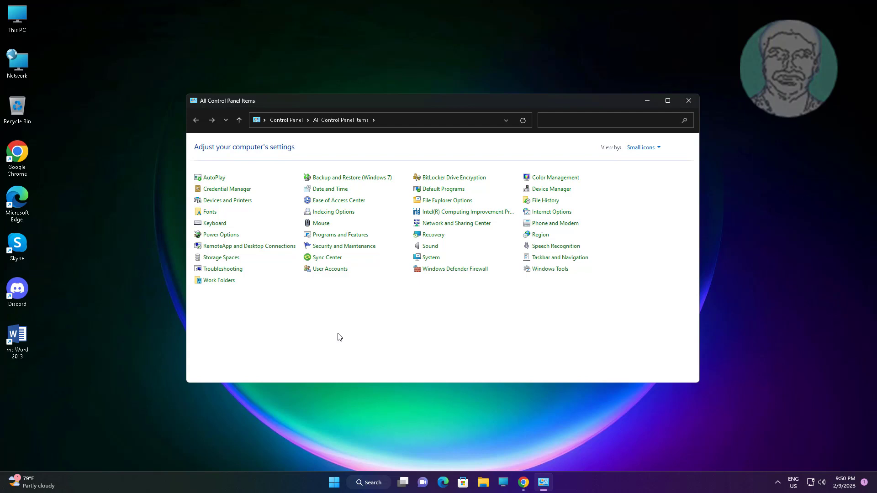
pyautogui.click(356, 236)
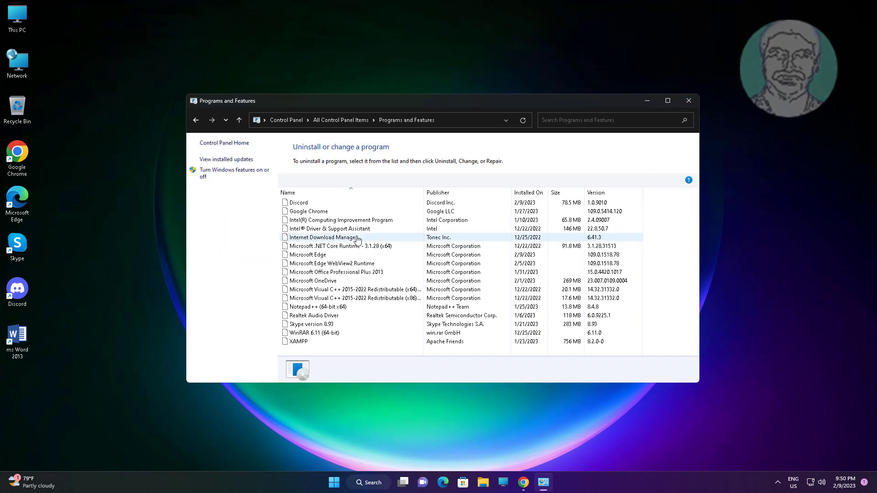
# Uninstall Discord from the installed programs list, confirming with Yes
pyautogui.click(293, 203)
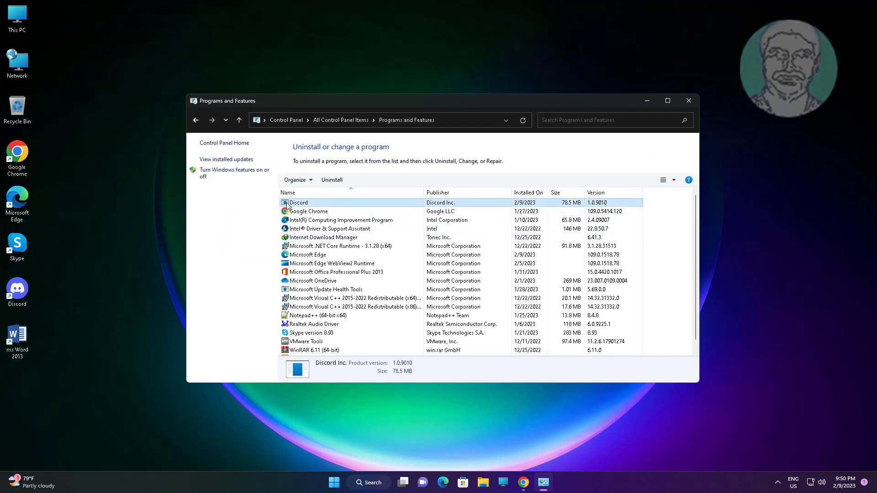
pyautogui.click(332, 183)
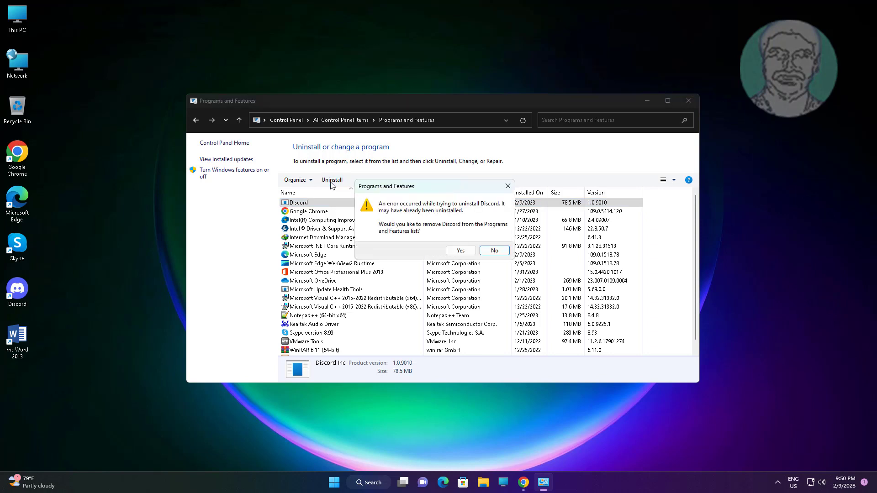
pyautogui.click(452, 251)
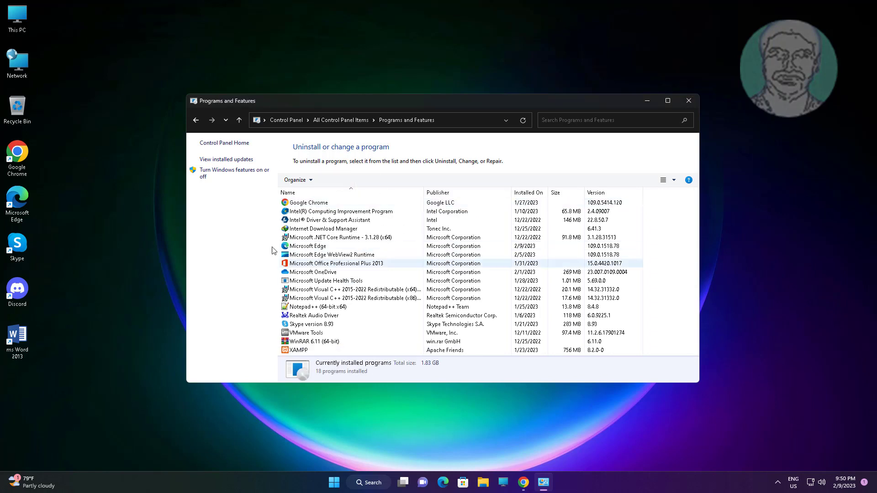
# End the Discord (32 bit) process in Task Manager and close it
pyautogui.click(687, 101)
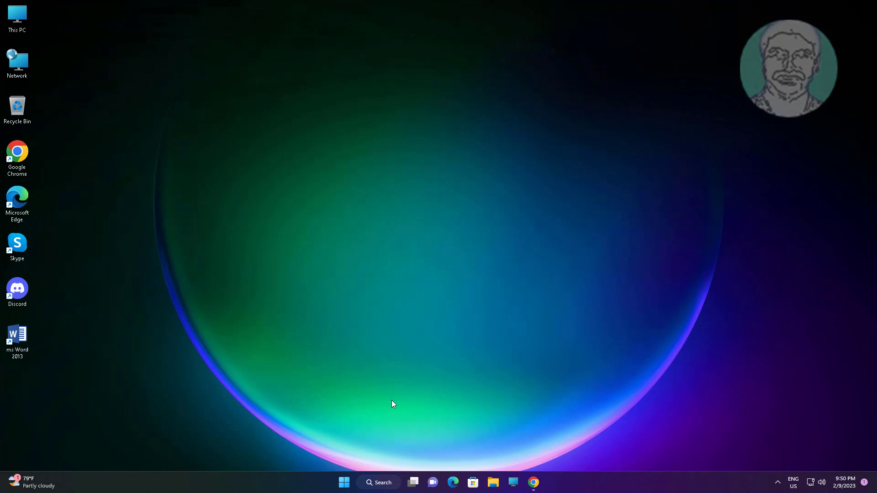
pyautogui.rightClick(352, 485)
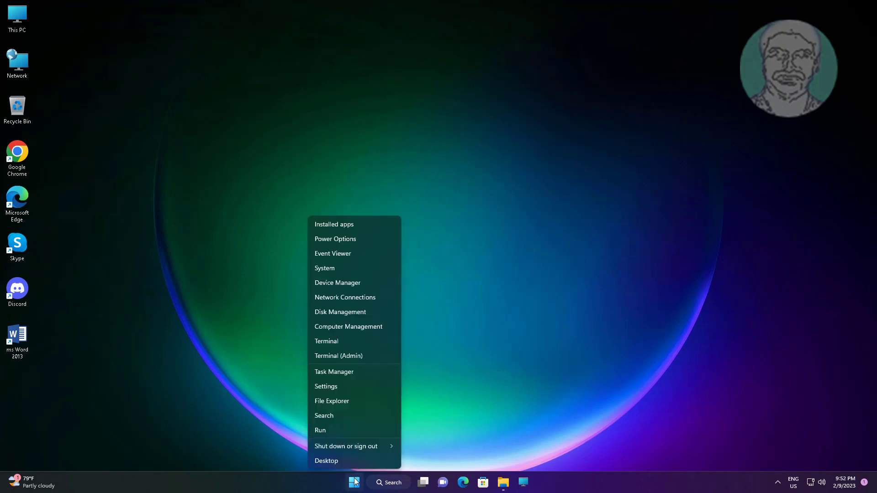
pyautogui.click(336, 372)
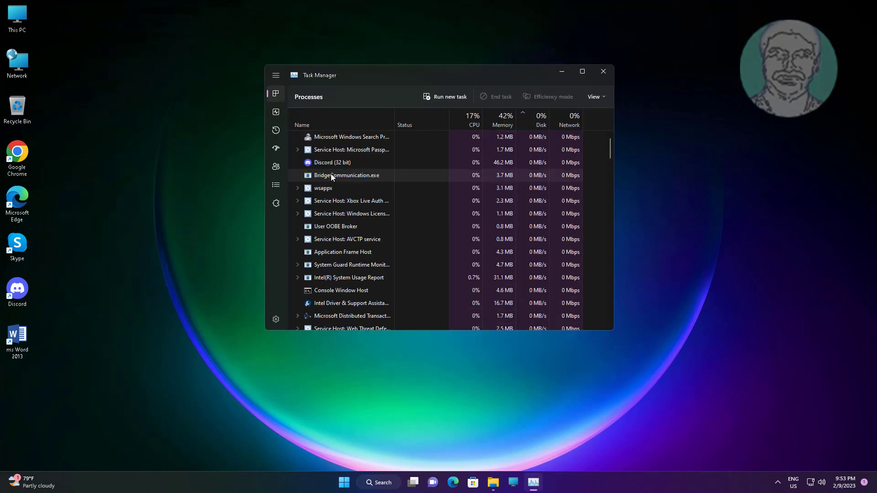
pyautogui.rightClick(332, 163)
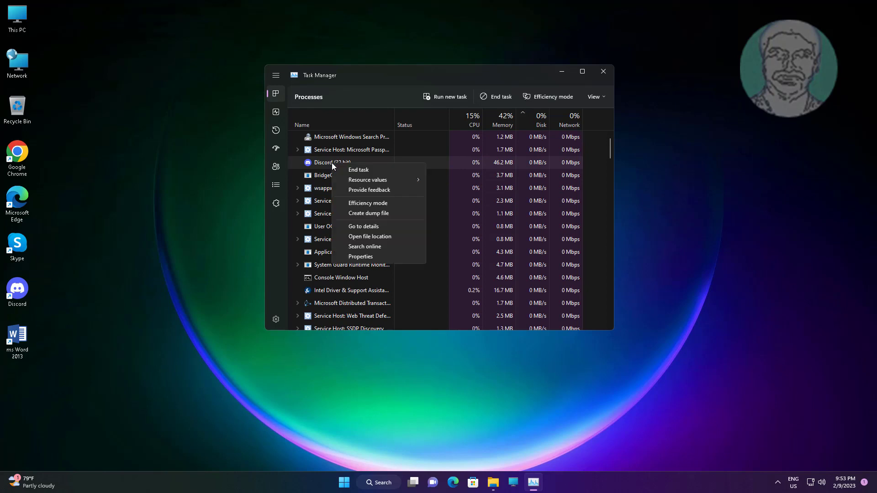
pyautogui.click(359, 173)
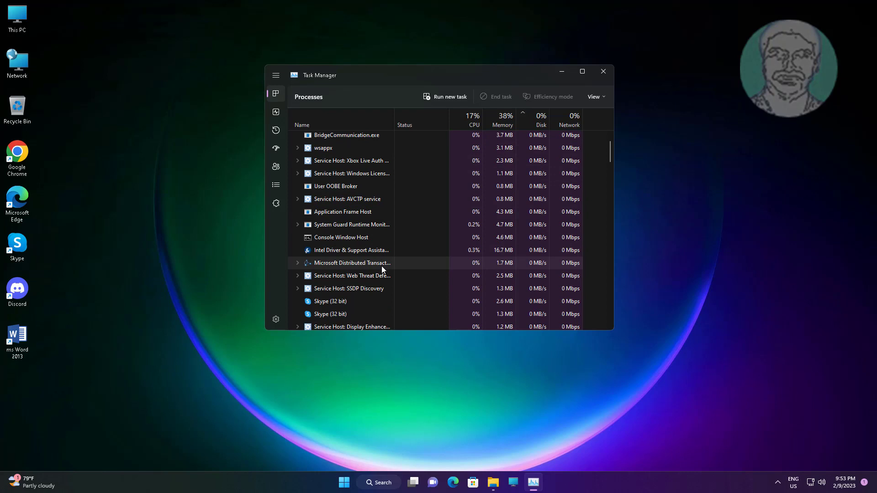
pyautogui.click(604, 71)
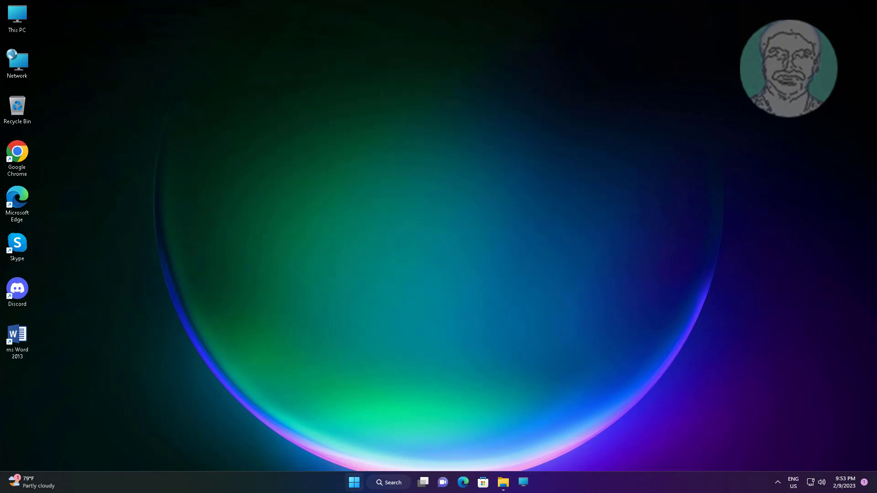
# Open the Run dialog again from the Start button's quick-link menu
pyautogui.rightClick(354, 484)
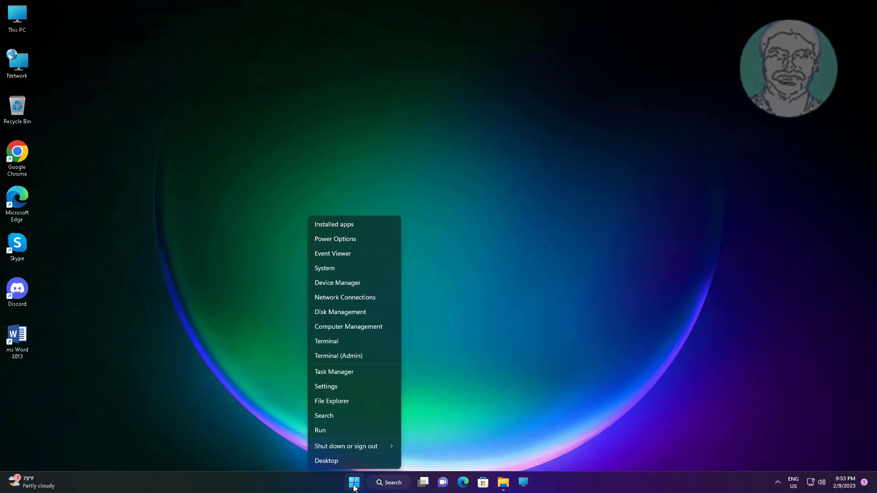
pyautogui.click(350, 432)
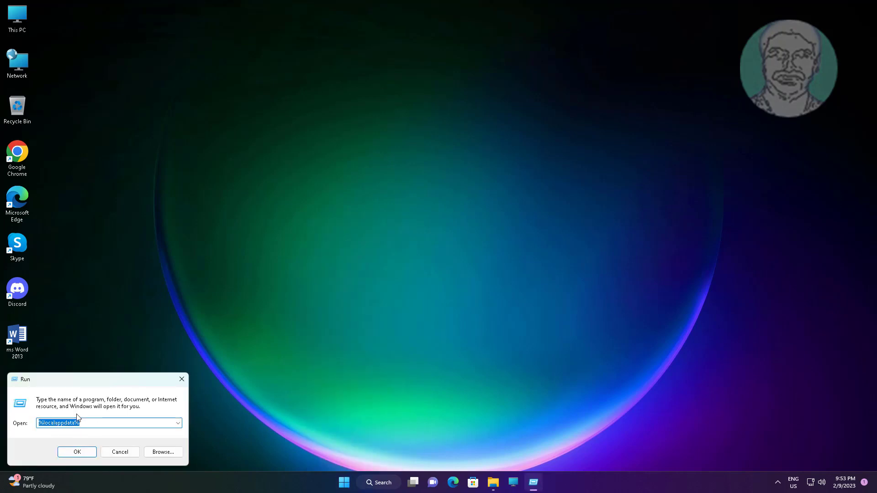
pyautogui.write('%')
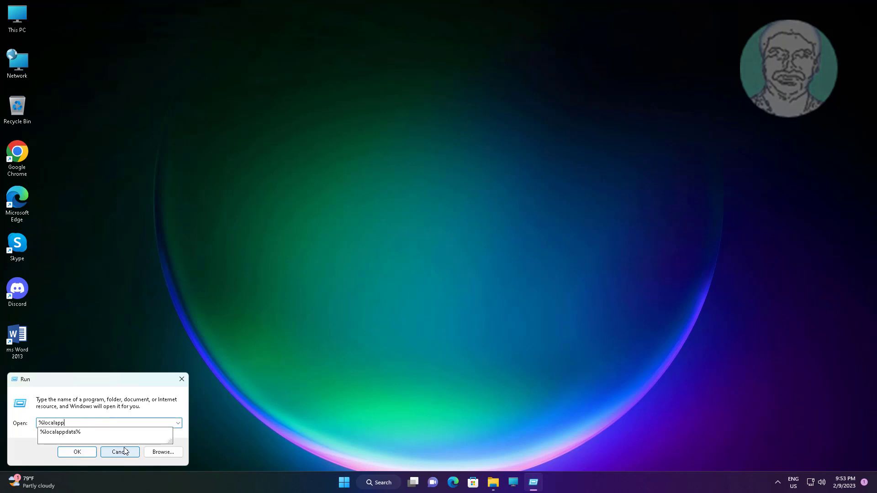
pyautogui.write('%')
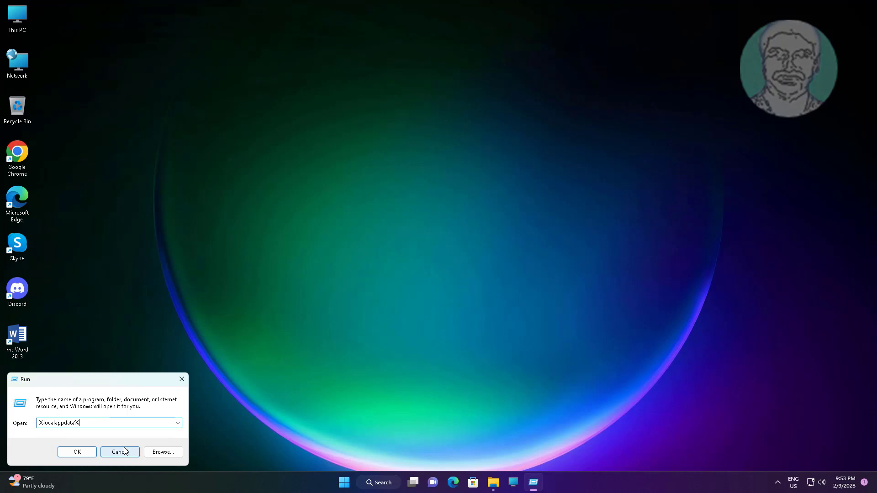
# Delete the Discord folder from AppData\Local, confirm, and close File Explorer
pyautogui.click(86, 451)
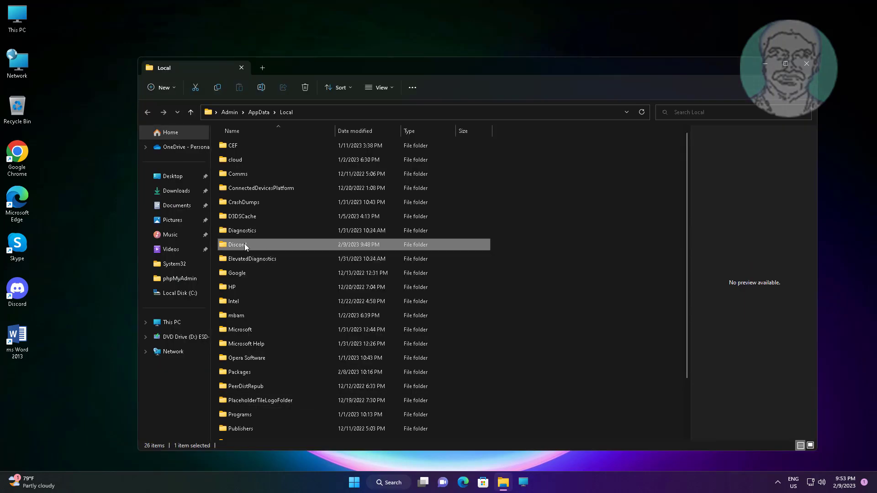
pyautogui.rightClick(245, 243)
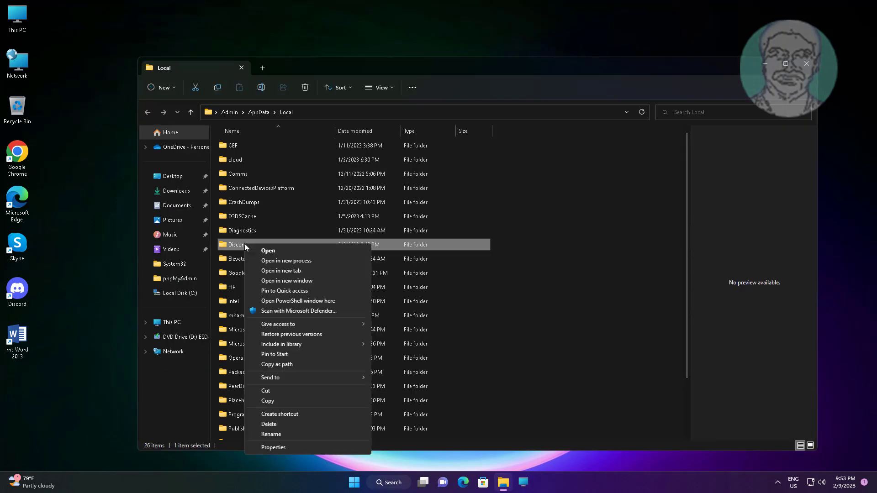
pyautogui.click(275, 424)
pyautogui.click(473, 278)
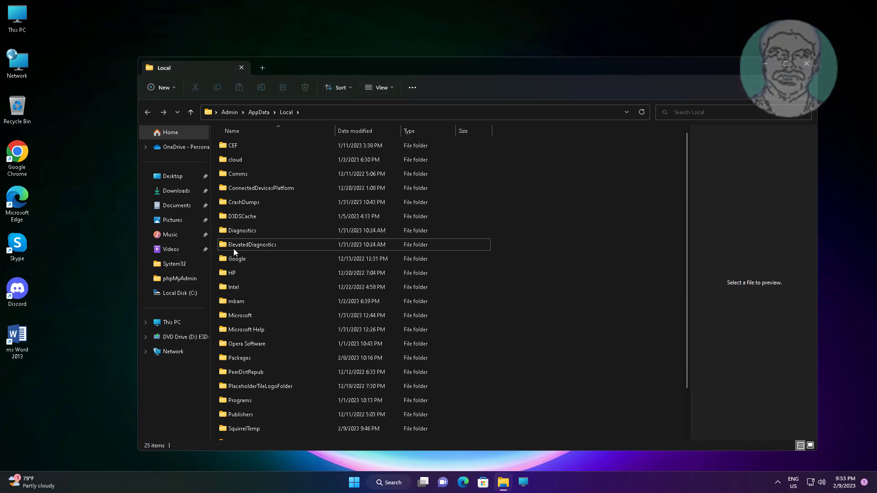
pyautogui.click(806, 64)
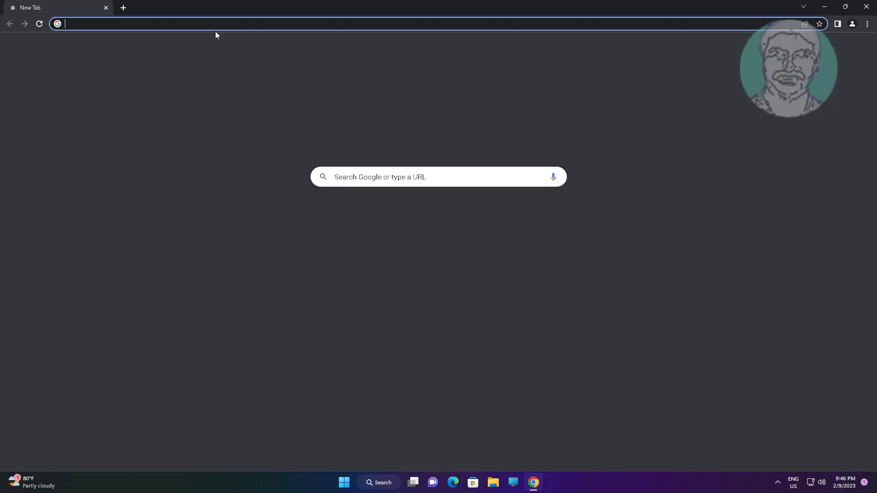
# Search Google for discord, download DiscordSetup.exe for Windows and launch it
pyautogui.click(204, 25)
pyautogui.write('d')
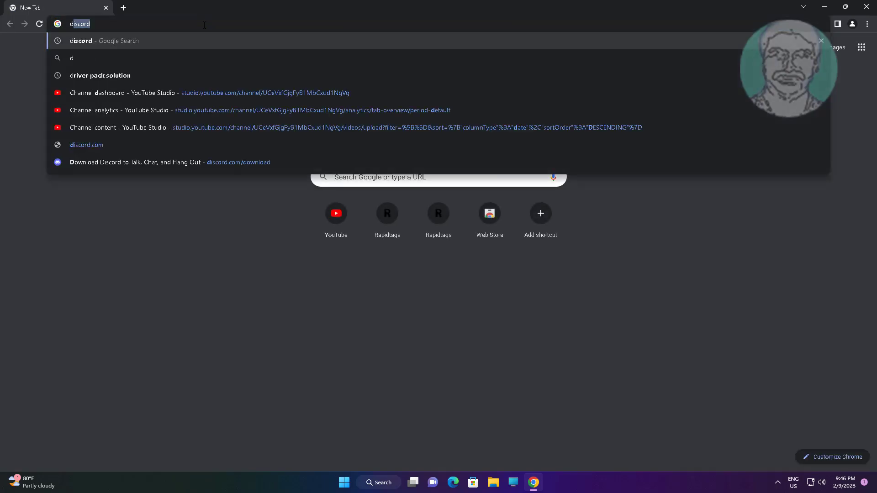
pyautogui.write('iscord')
pyautogui.press('Return')
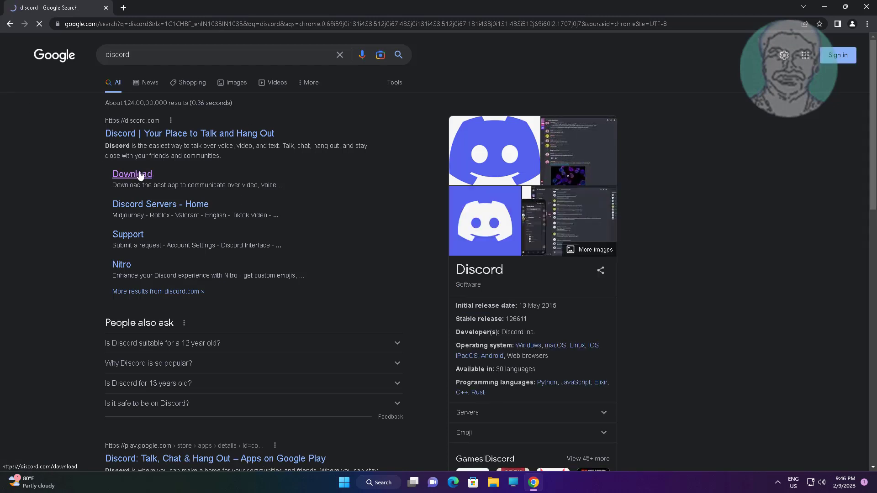
pyautogui.click(140, 176)
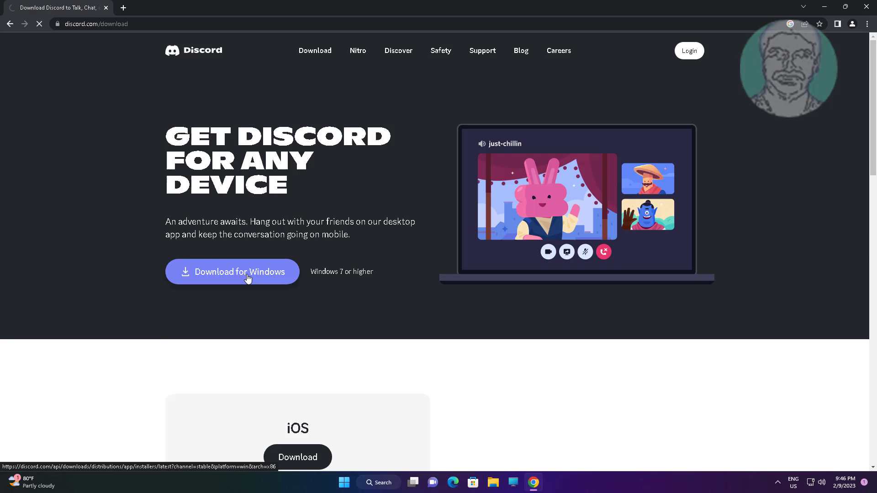
pyautogui.click(247, 278)
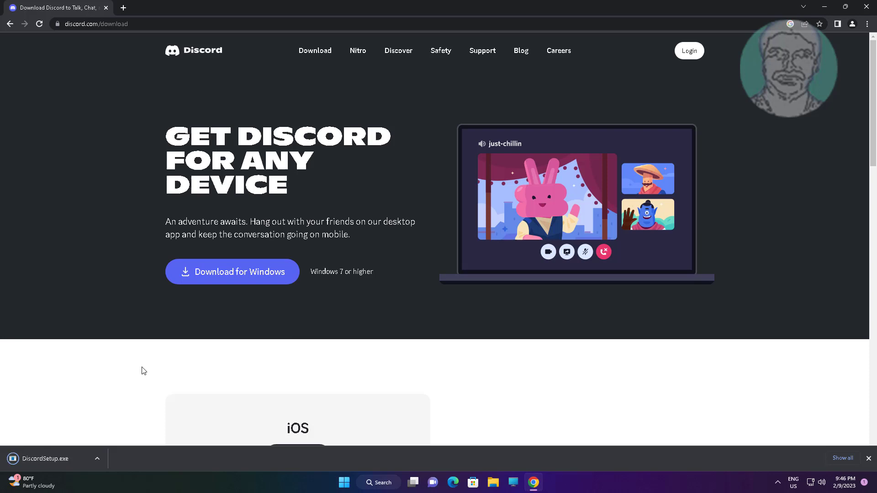
pyautogui.click(59, 466)
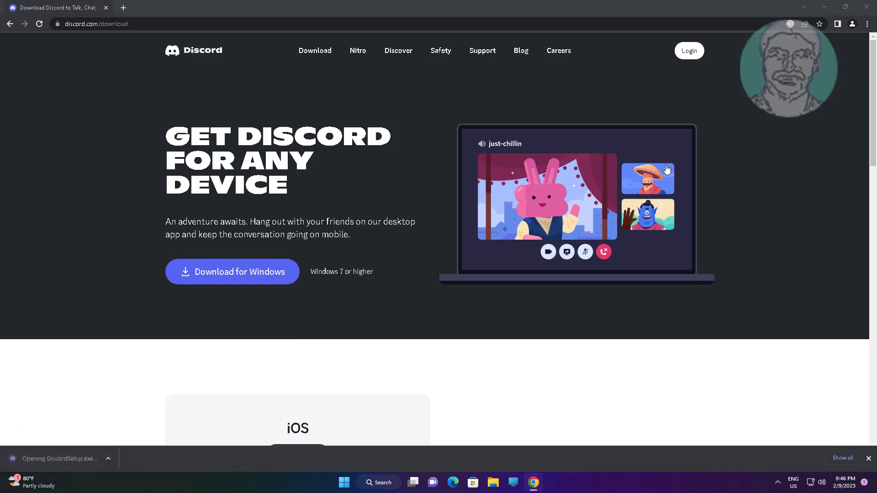
pyautogui.click(827, 9)
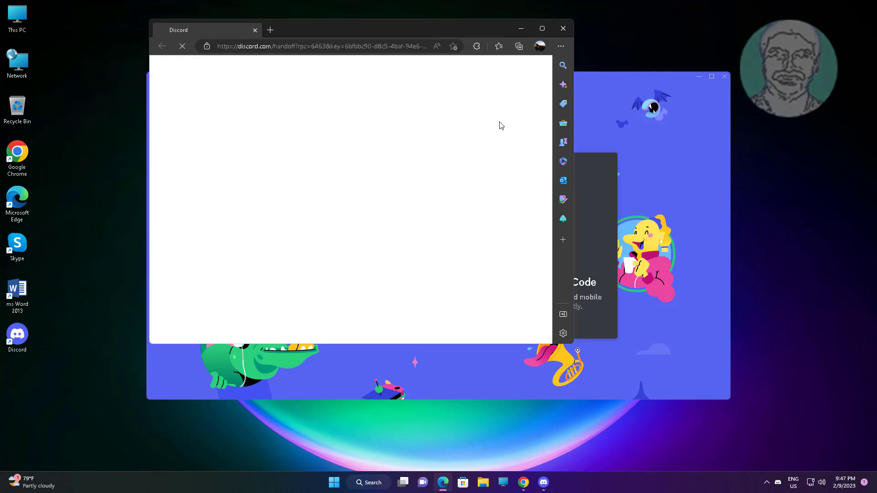
pyautogui.click(563, 28)
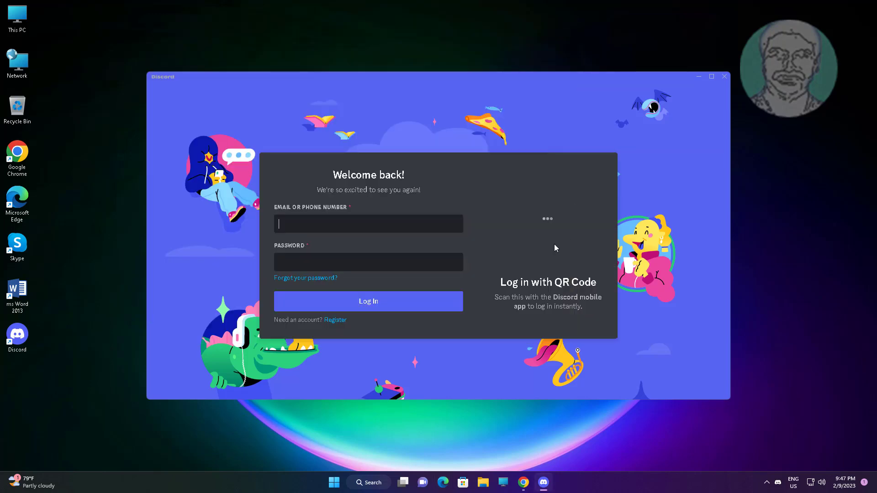
pyautogui.click(364, 232)
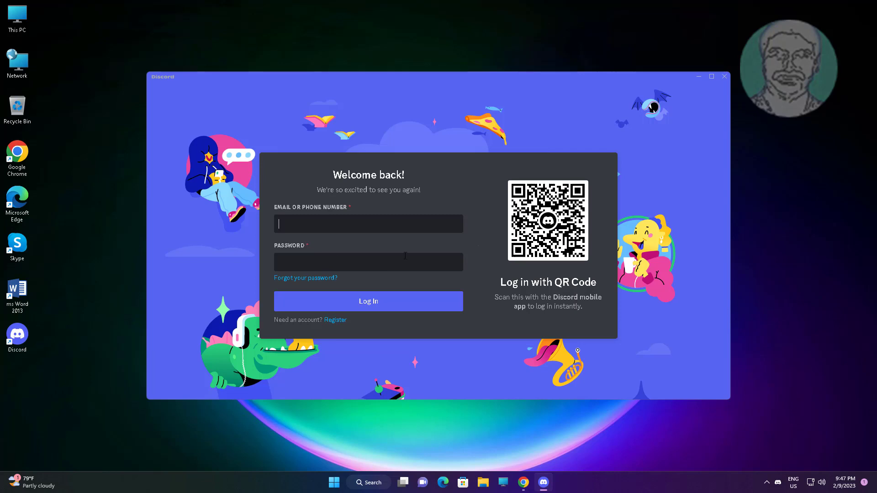